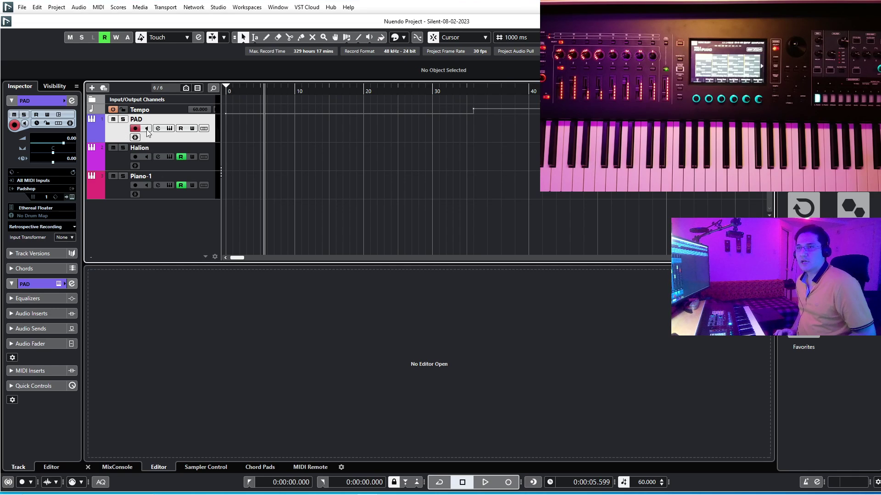
- Open the PAD track's Padshop instrument, examine its quick controls and envelope parameters, and close it
left_click(170, 129)
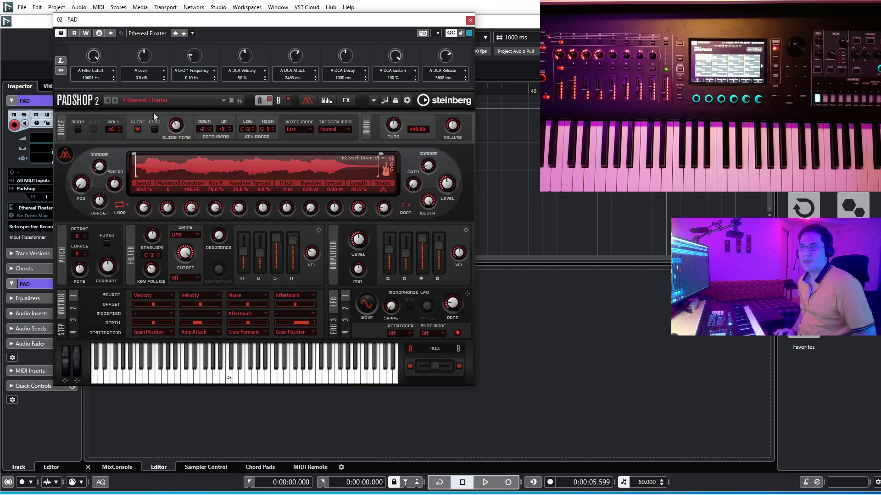
left_click_drag(230, 26, 226, 24)
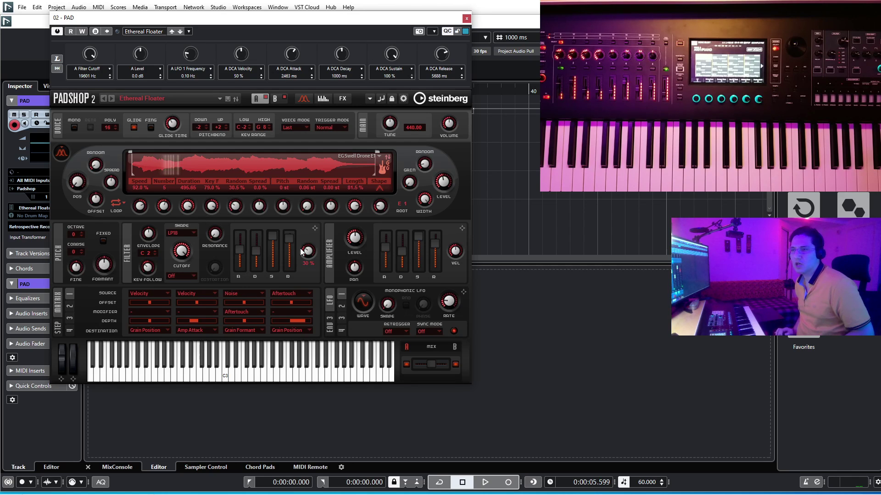
mouse_move(388, 257)
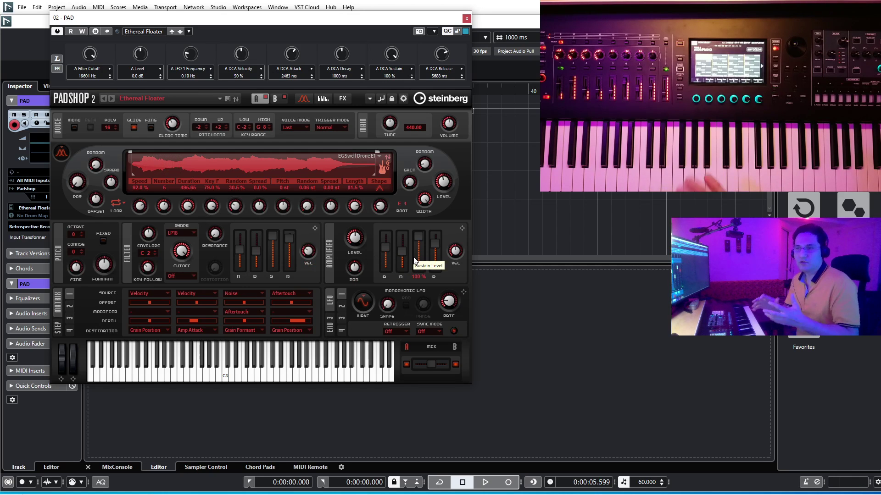
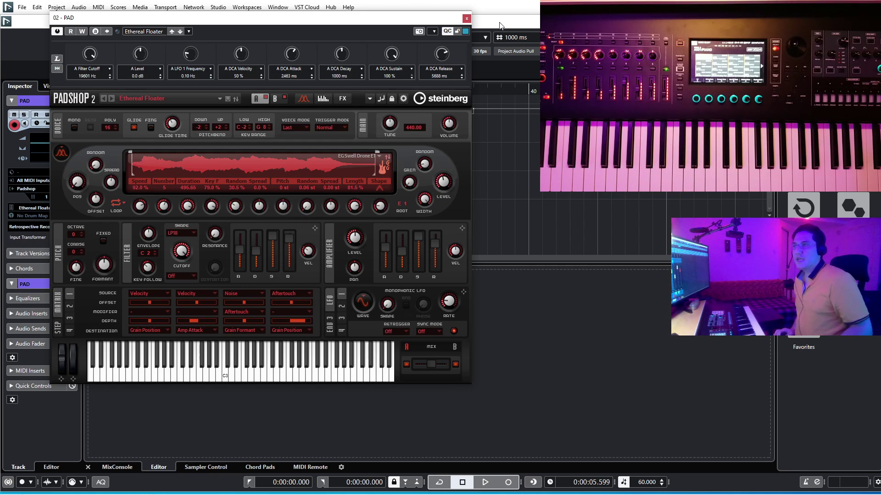
left_click(466, 19)
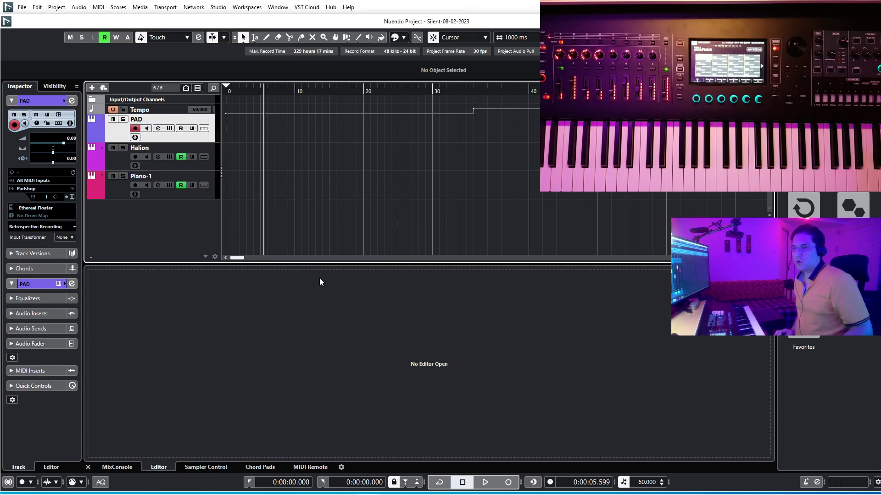
- Start a new MIDI Remote controller surface with vendor Roland and model Fantom, and enter the script creator's name
left_click(116, 468)
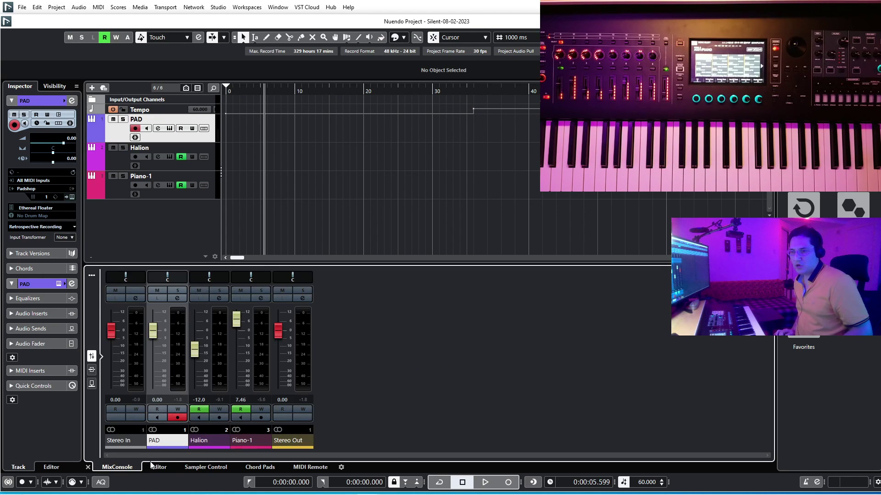
left_click(305, 468)
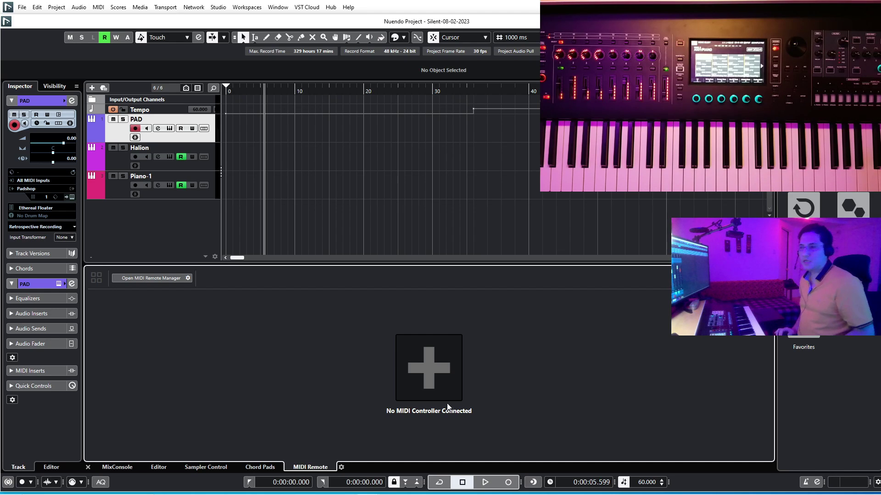
left_click(434, 386)
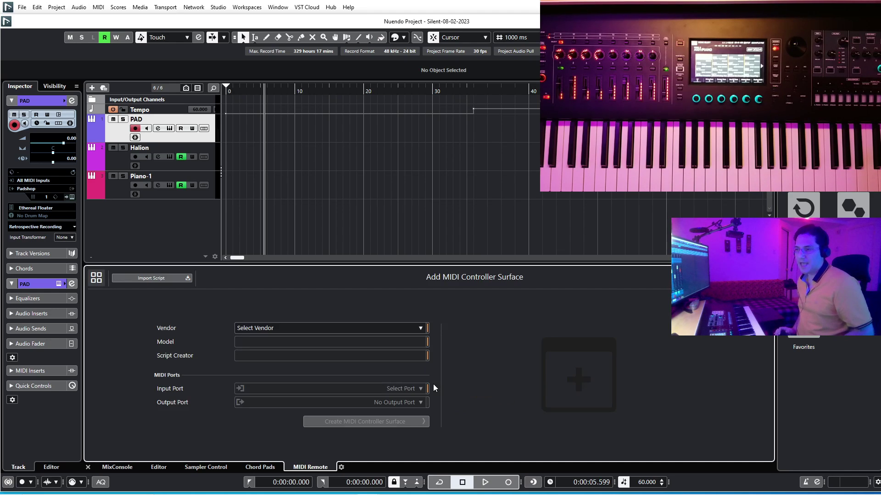
left_click(267, 331)
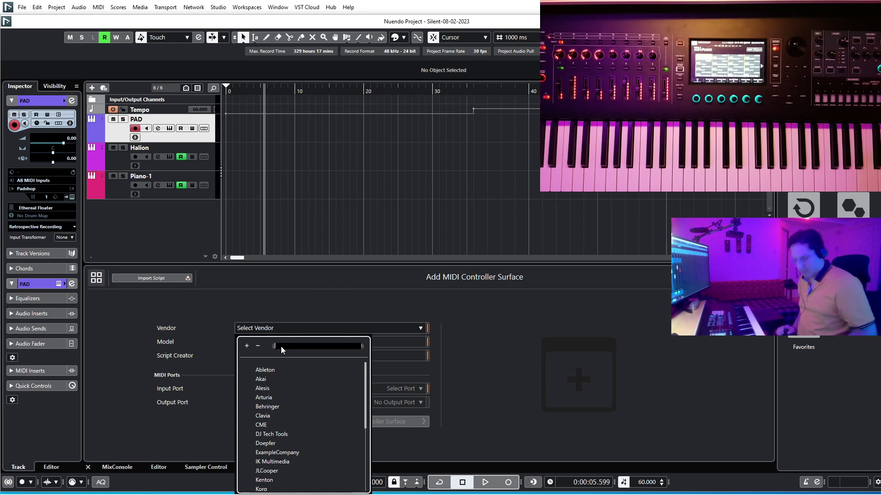
type("Rol")
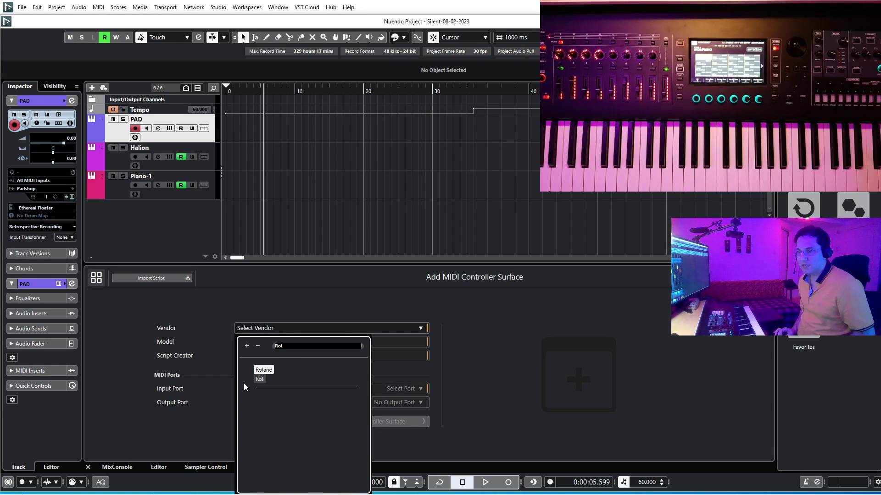
left_click(264, 370)
left_click(264, 342)
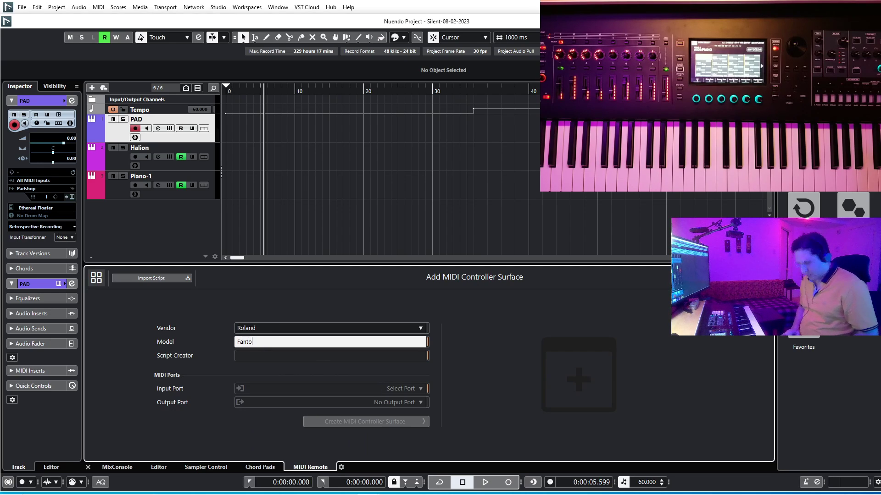
left_click(265, 357)
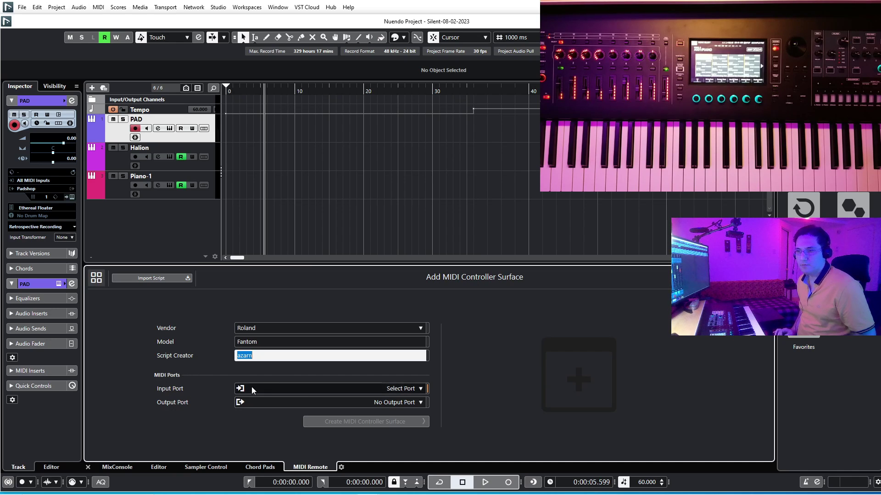
- Assign 3- FANTOM-6 7 8 as both input and output port and create the MIDI controller surface
left_click(276, 388)
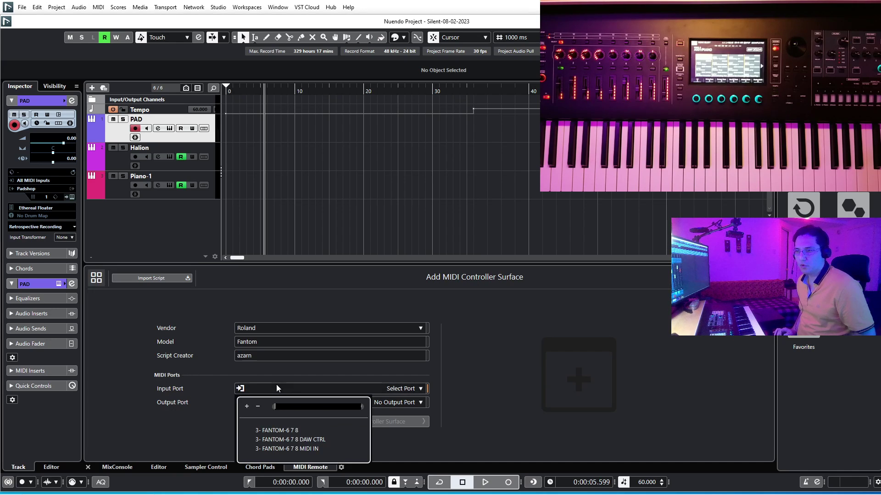
left_click(290, 430)
left_click(331, 403)
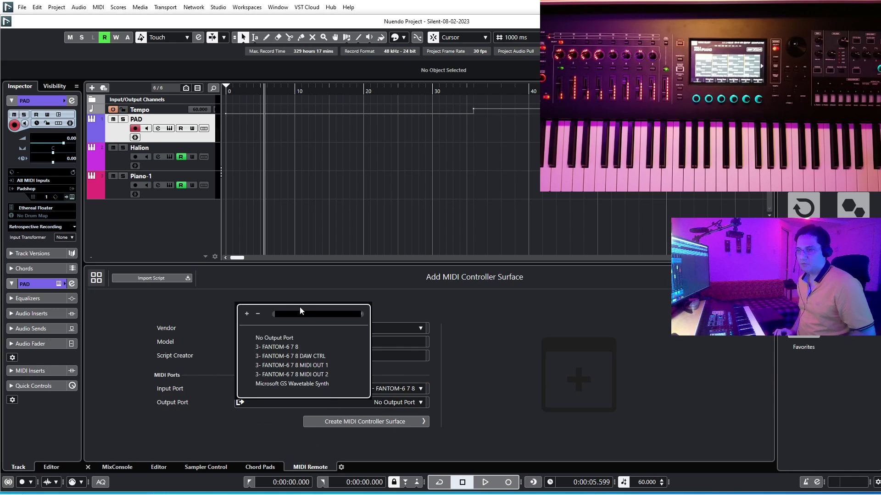
left_click(286, 347)
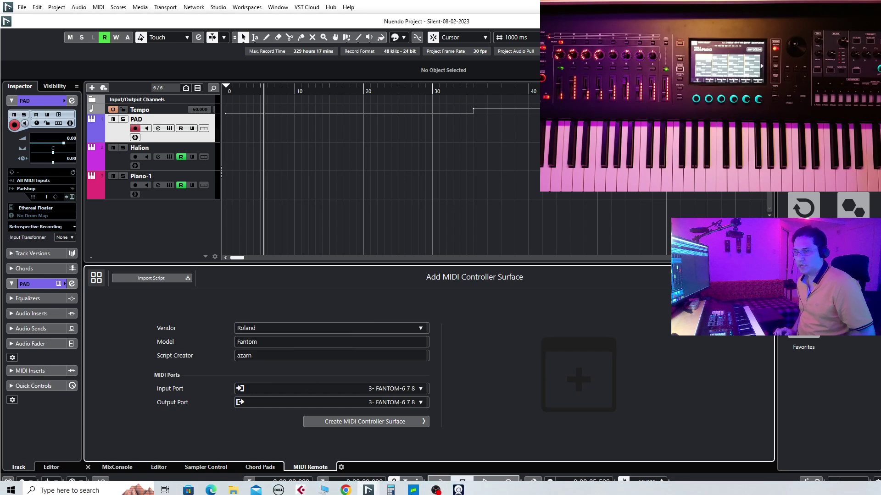
left_click(362, 422)
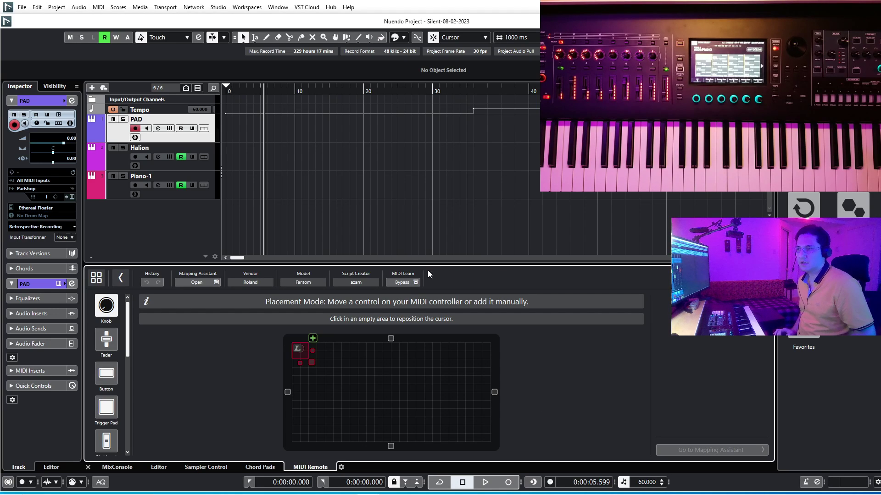
- Enlarge the surface editor and add a row of four knobs starting at the grid's upper-left corner, using the hardware knobs
left_click_drag(431, 264, 430, 210)
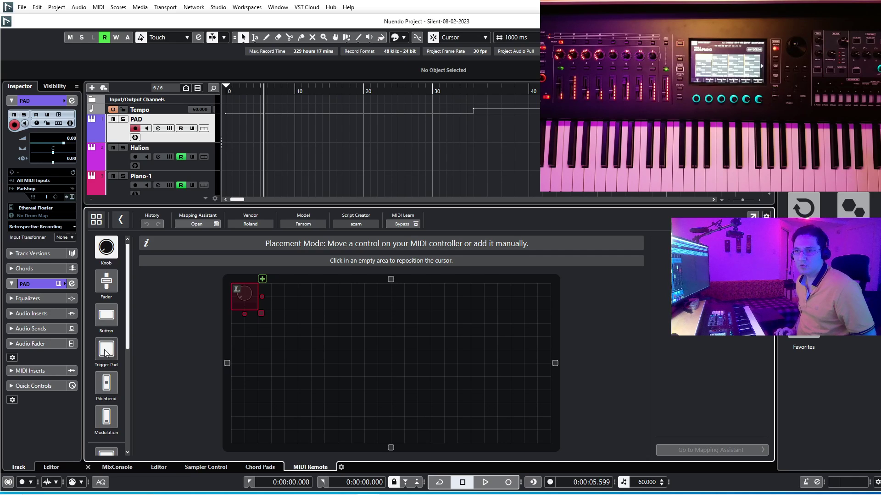
left_click(107, 275)
left_click(106, 348)
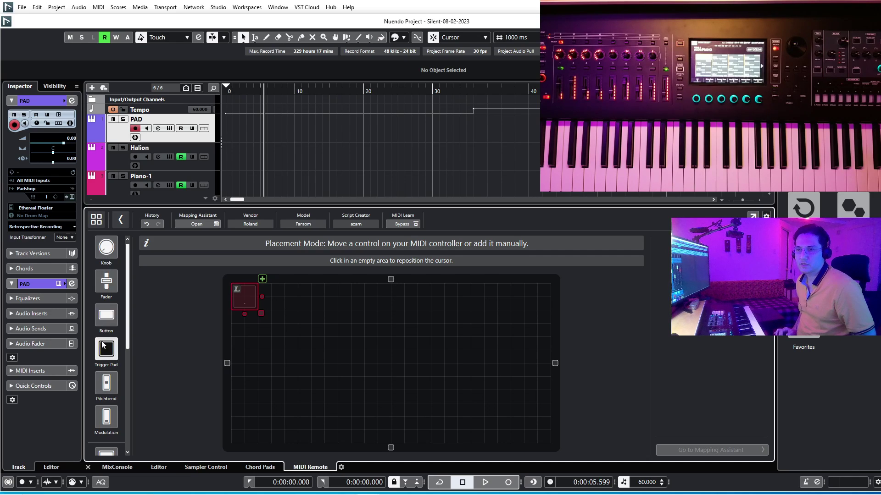
left_click(105, 248)
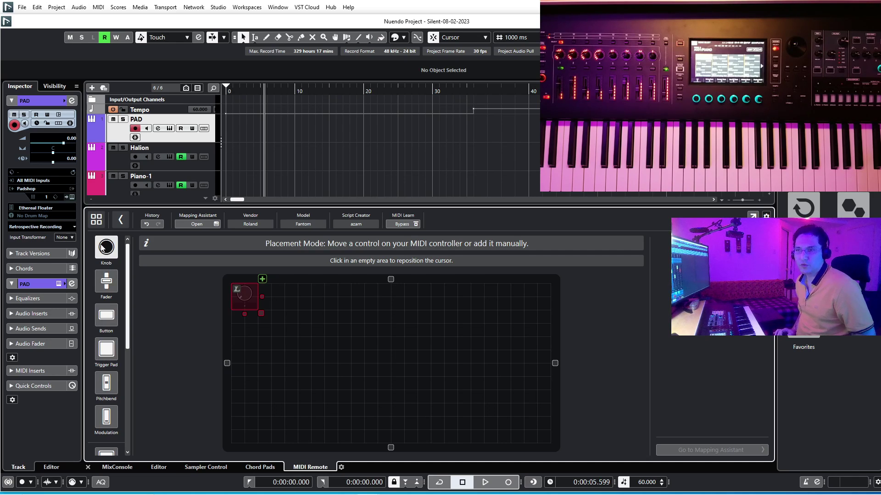
left_click(252, 301)
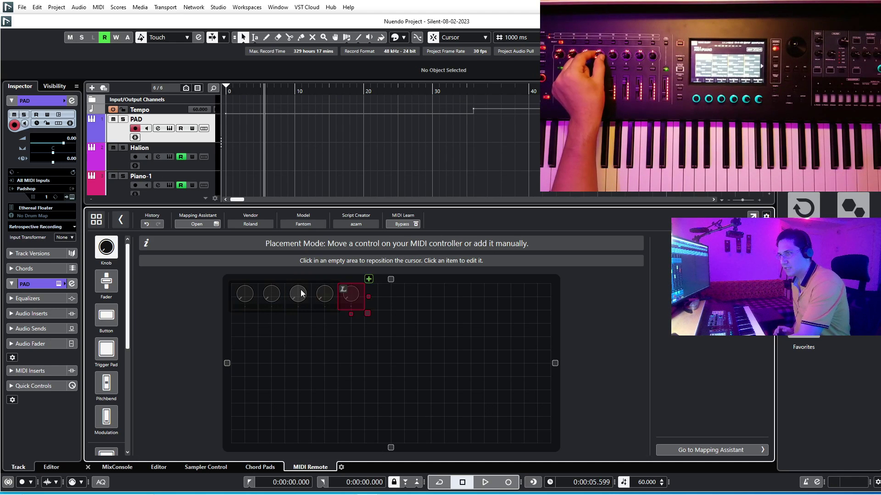
- Check the MIDI settings of each of the four placed knobs in turn
left_click(243, 299)
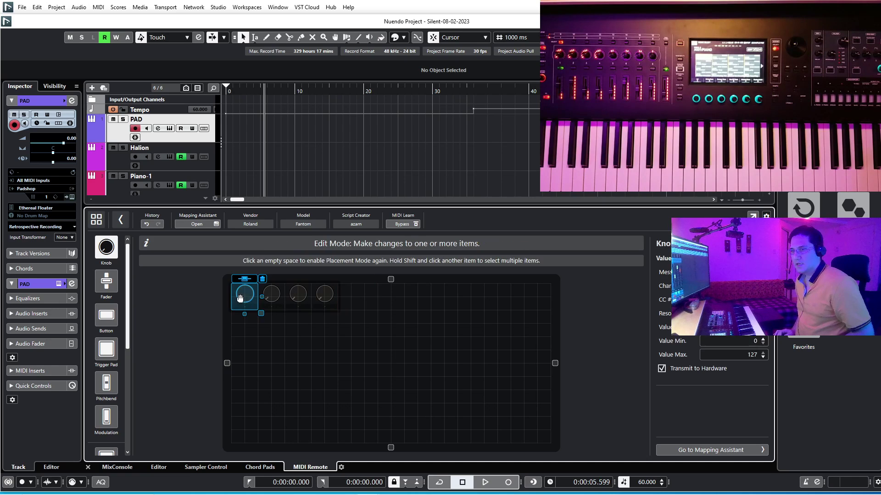
left_click(270, 302)
left_click(298, 297)
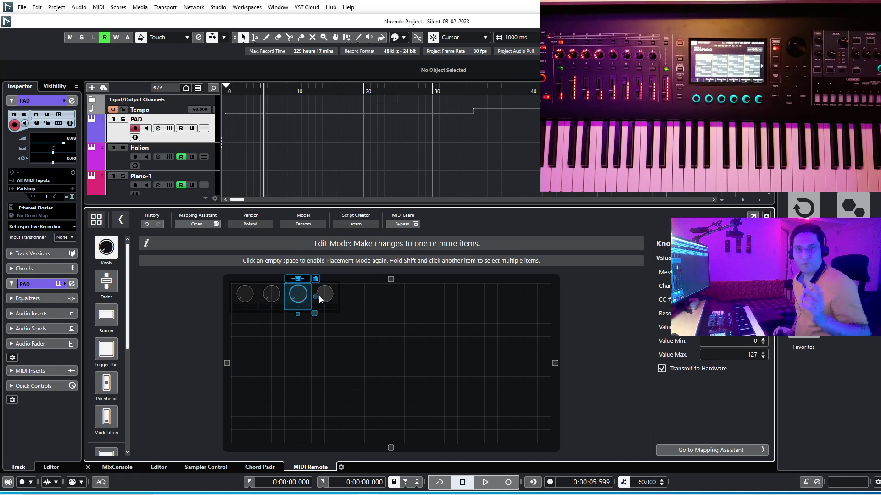
left_click(319, 301)
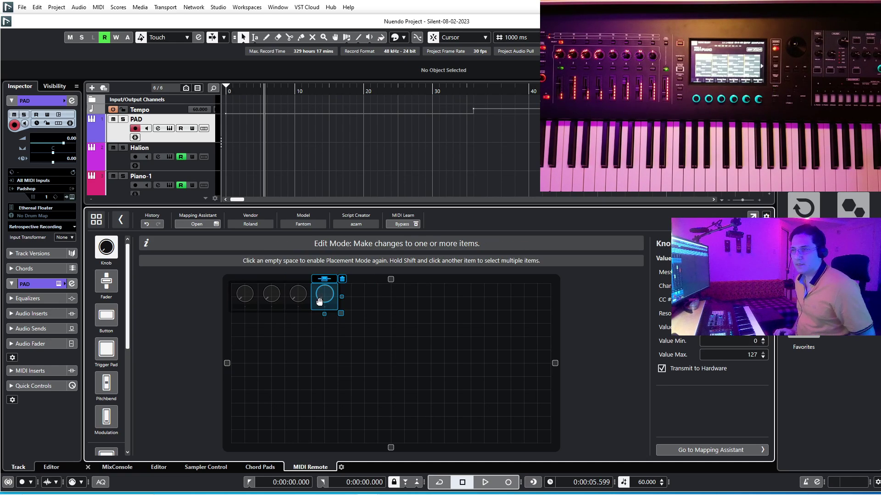
- Add a row of four tall vertical faders below the four knobs, using the hardware faders
left_click(366, 313)
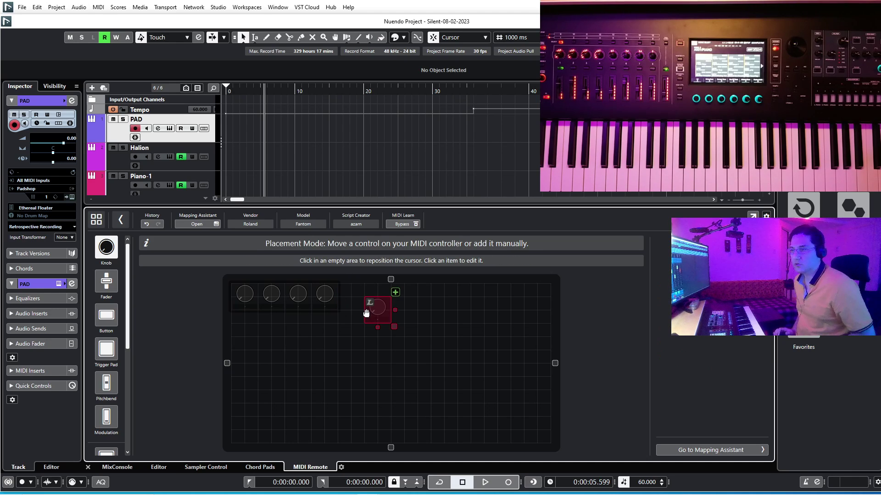
left_click(104, 286)
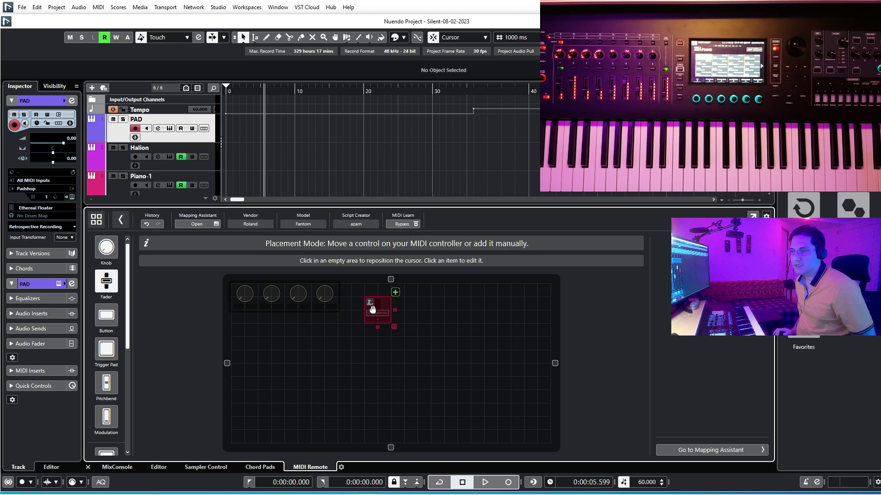
left_click_drag(383, 314, 261, 393)
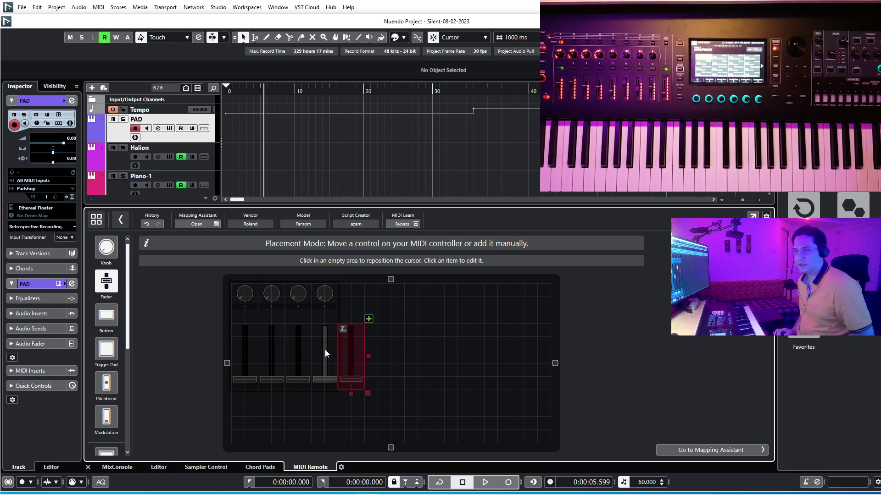
- Check the MIDI settings of each of the four placed faders in turn
left_click(324, 351)
left_click(303, 356)
left_click(274, 354)
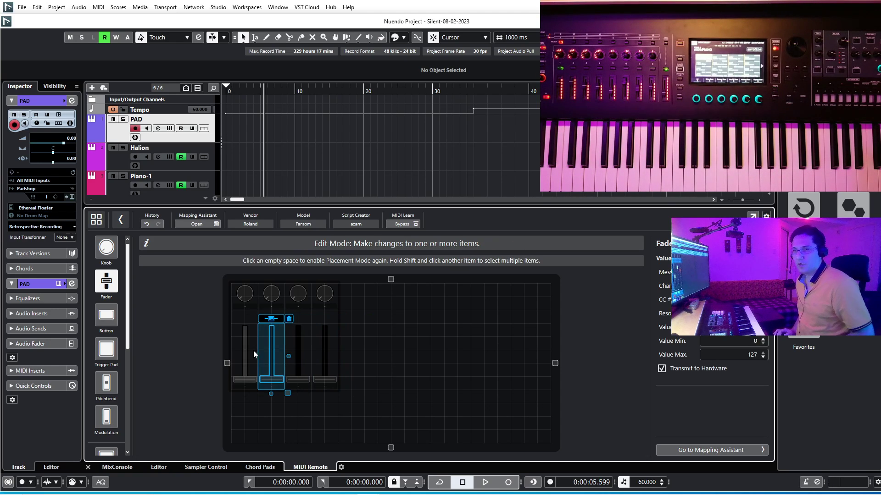
left_click(253, 352)
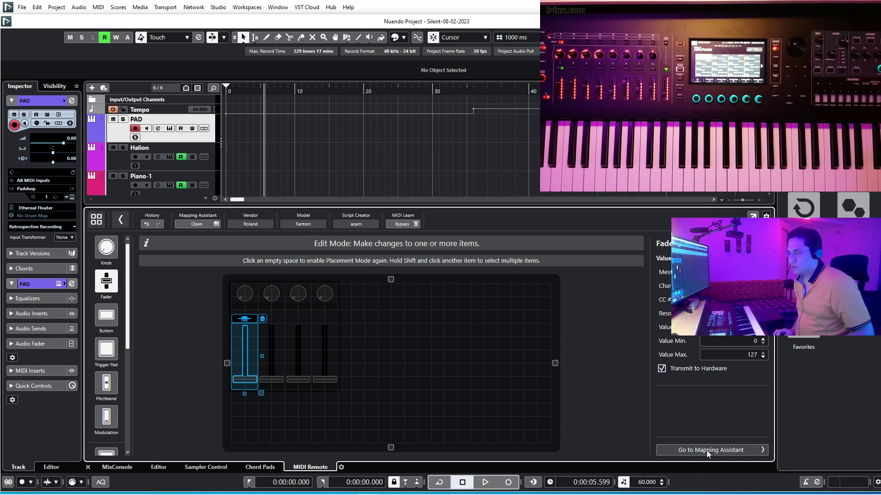
- Open the Mapping Assistant and map the first knob to QC 1 of the Focus Quick Controls
left_click(730, 450)
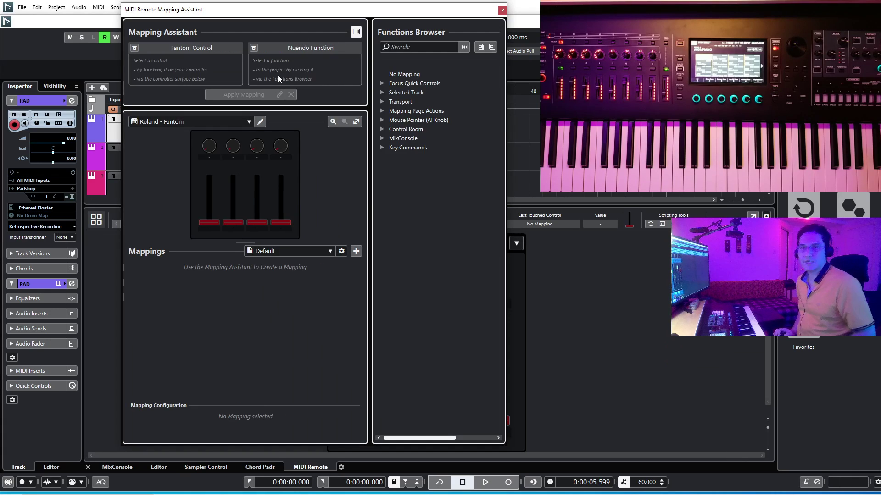
left_click(210, 147)
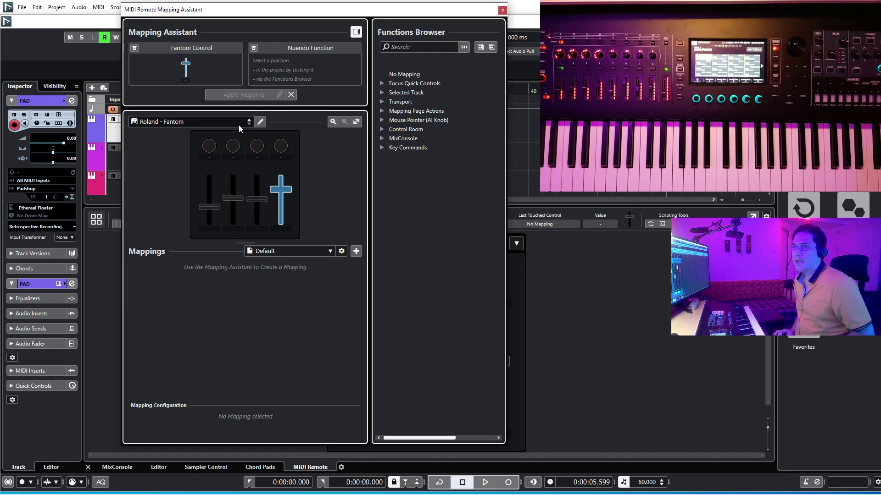
left_click(208, 146)
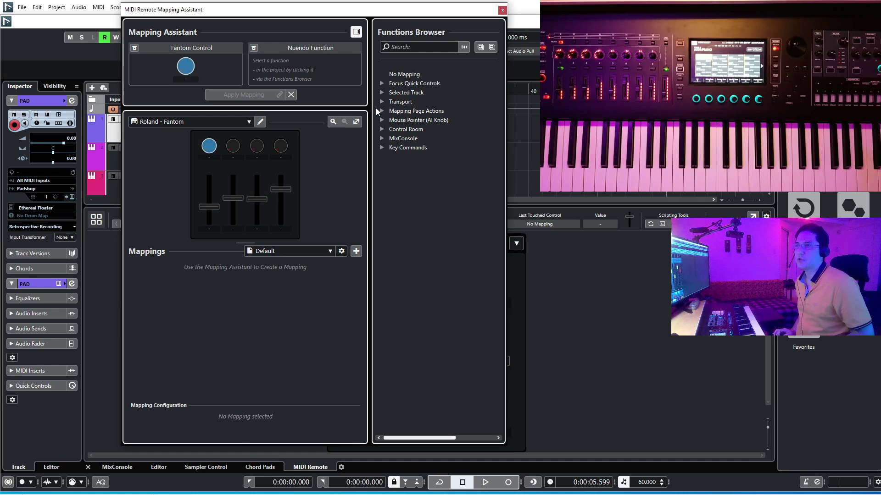
left_click(381, 83)
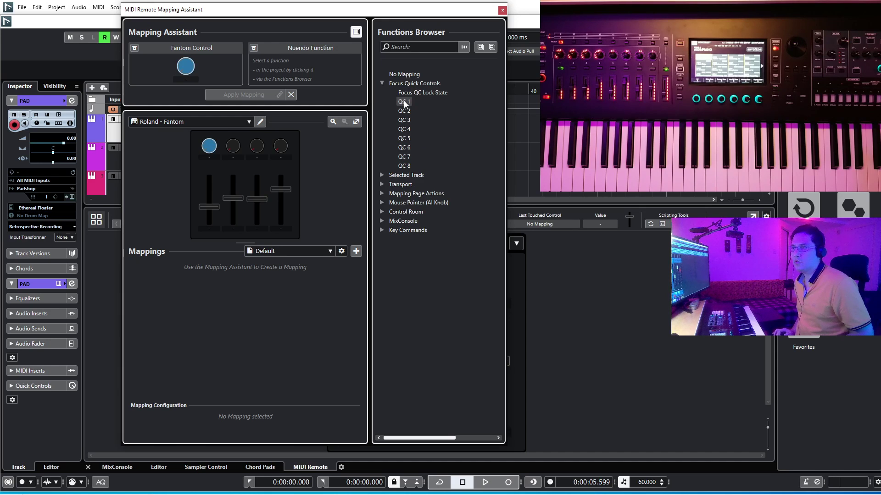
left_click(404, 102)
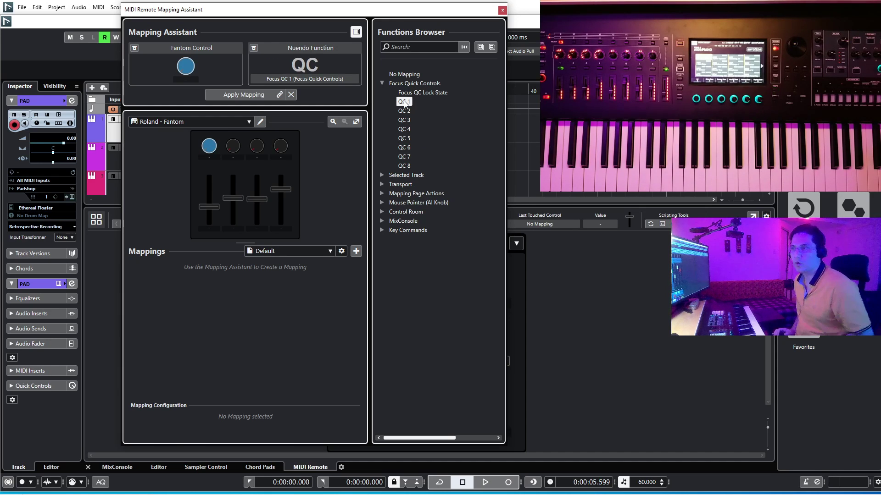
double_click(404, 101)
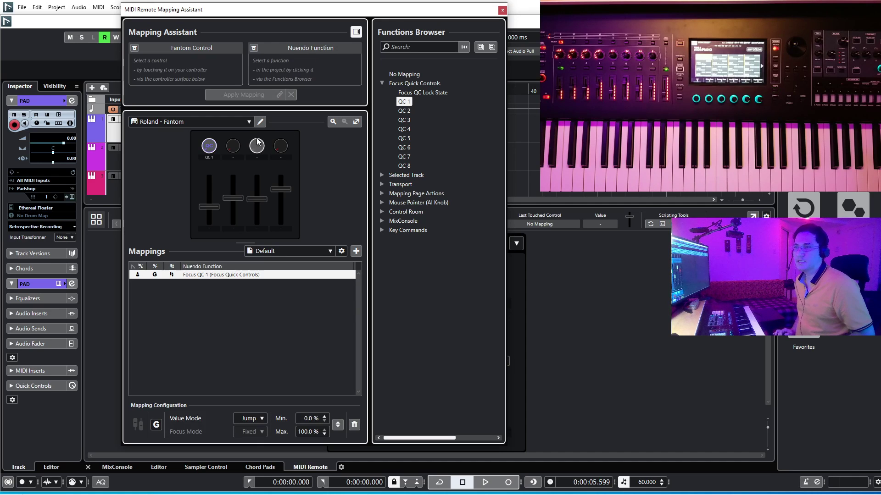
- Map the second, third and fourth knobs to QC 2, QC 3 and QC 4 of the Focus Quick Controls
left_click(232, 146)
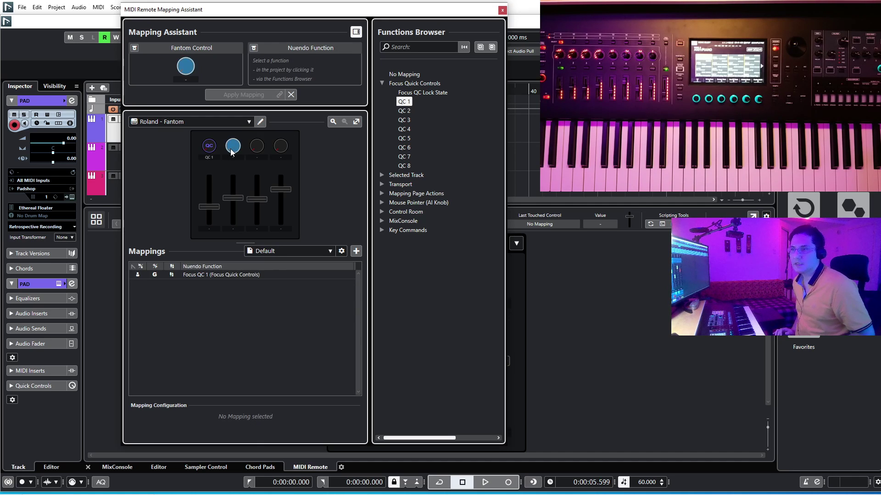
double_click(404, 111)
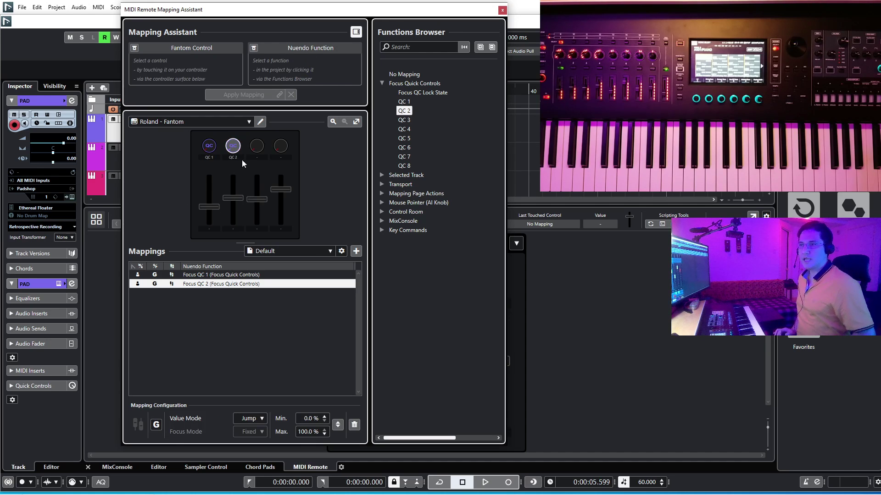
left_click(256, 146)
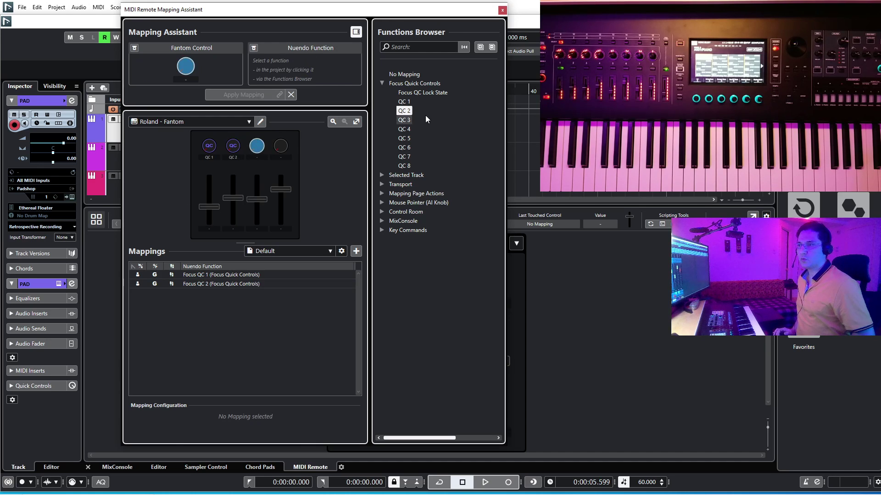
double_click(408, 120)
left_click(287, 146)
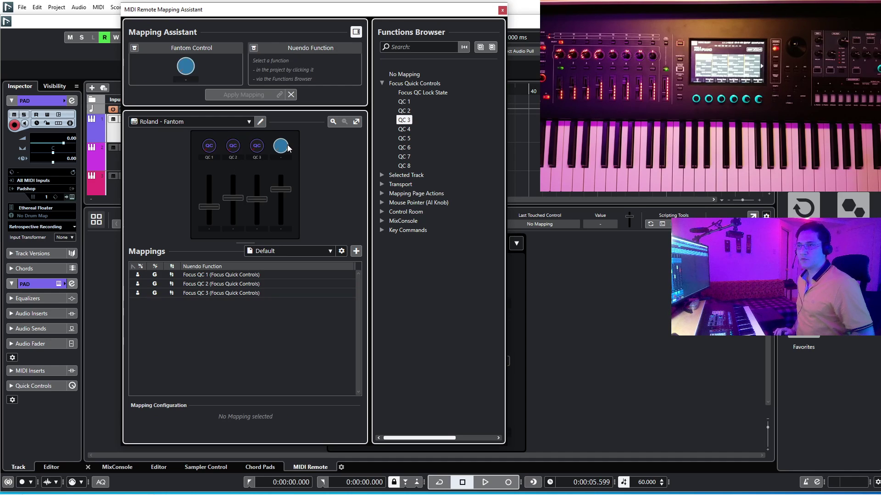
double_click(404, 129)
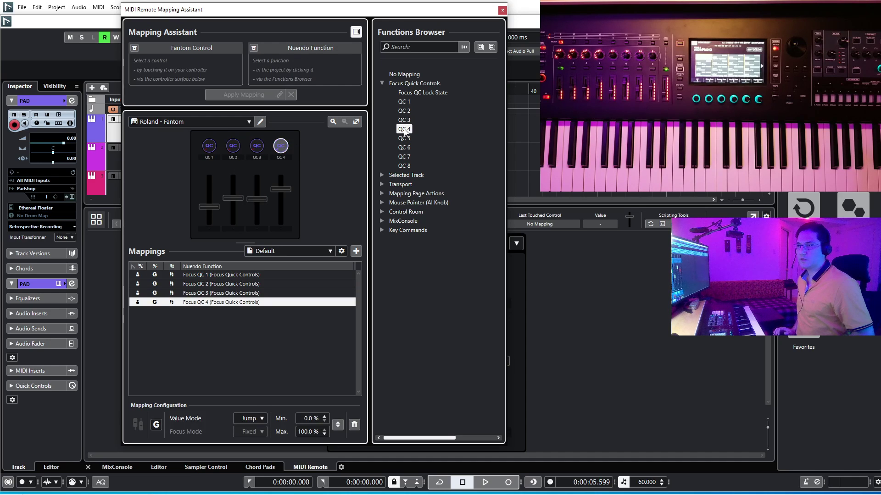
- Map the four faders in order to QC 5, QC 6, QC 7 and QC 8 of the Focus Quick Controls
left_click(209, 195)
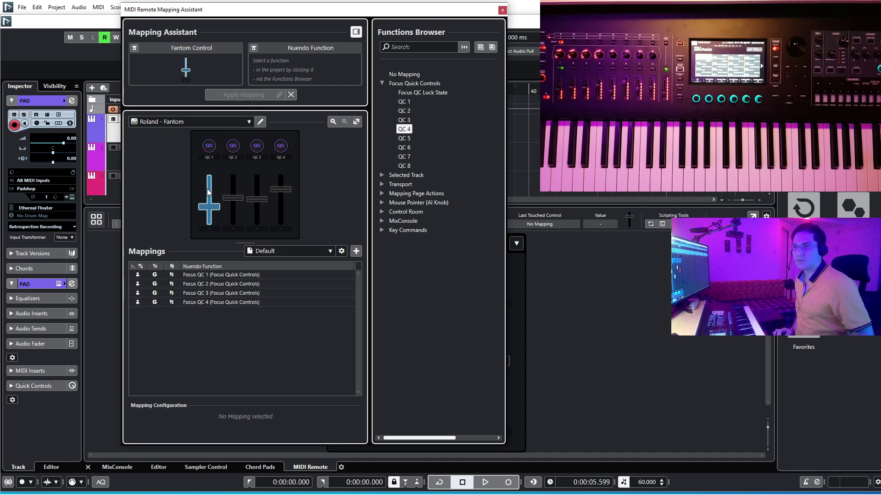
double_click(405, 138)
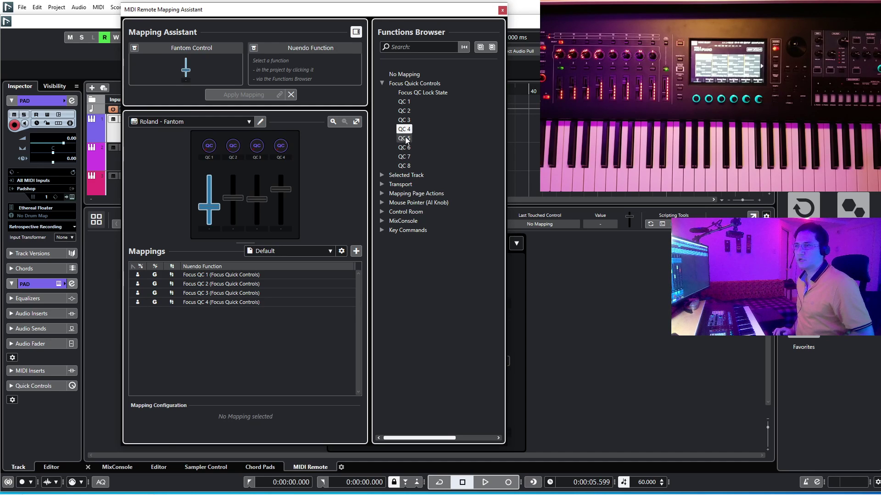
left_click(234, 186)
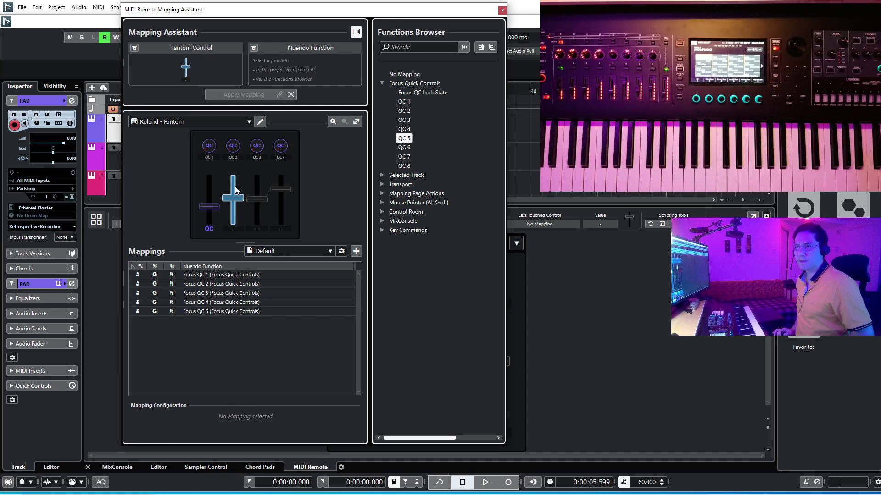
double_click(403, 148)
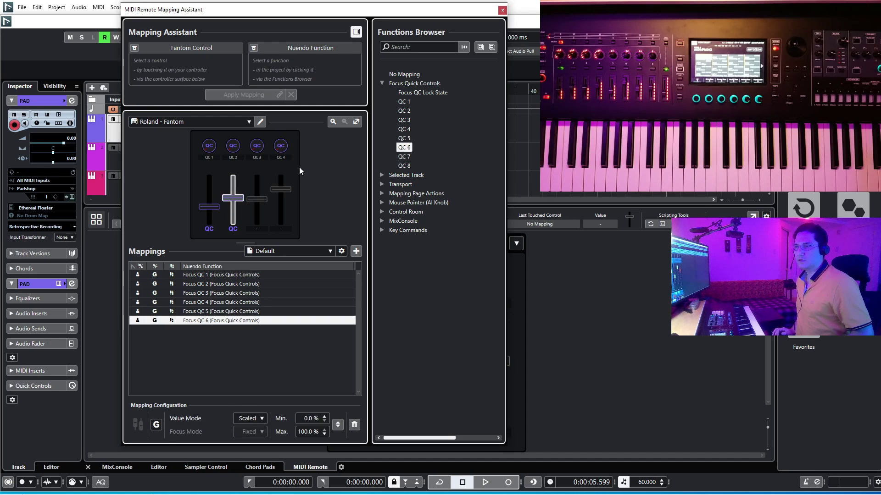
left_click(253, 188)
double_click(404, 157)
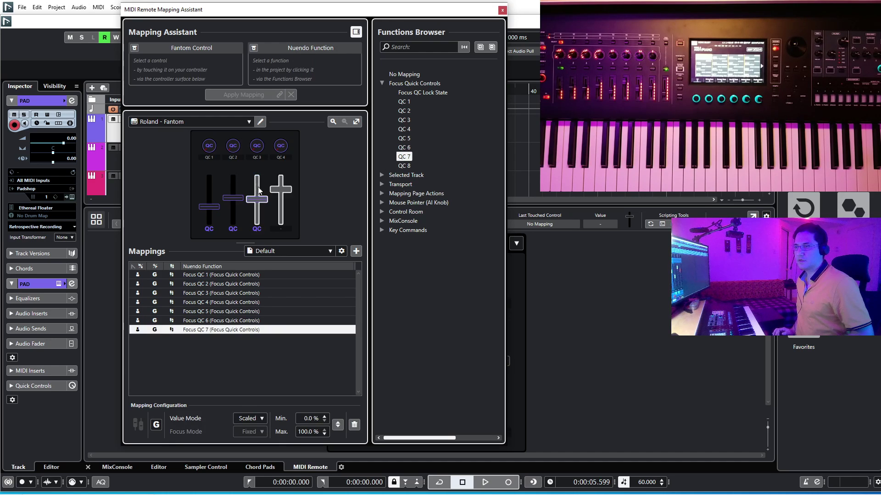
left_click(281, 188)
double_click(405, 166)
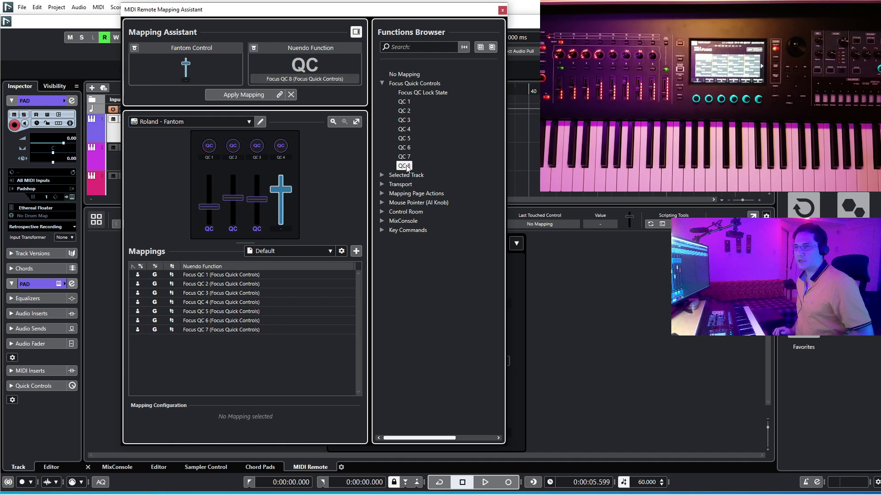